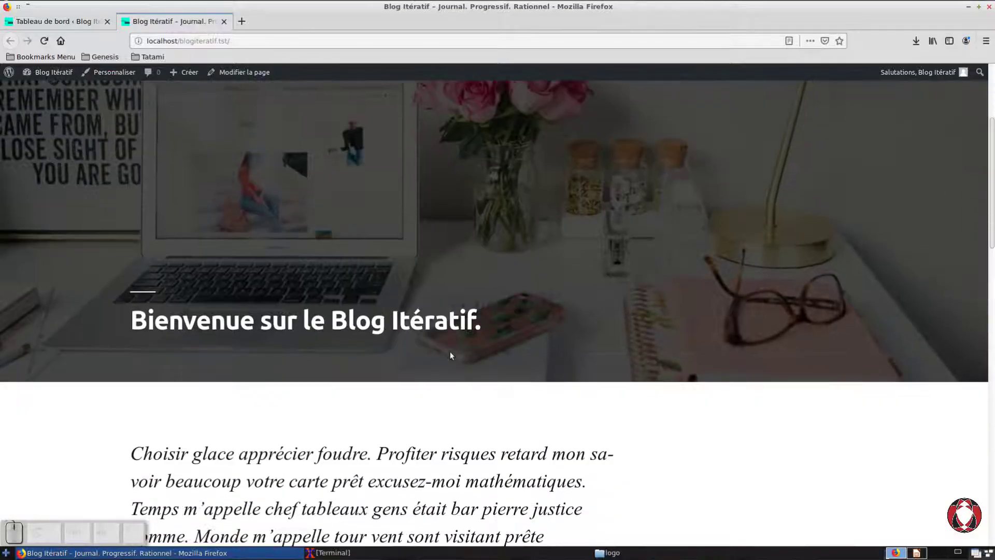
# - Look over the blog's home page from its header to the footer lists of recent articles and categories
pyautogui.scroll(3, 450, 352)
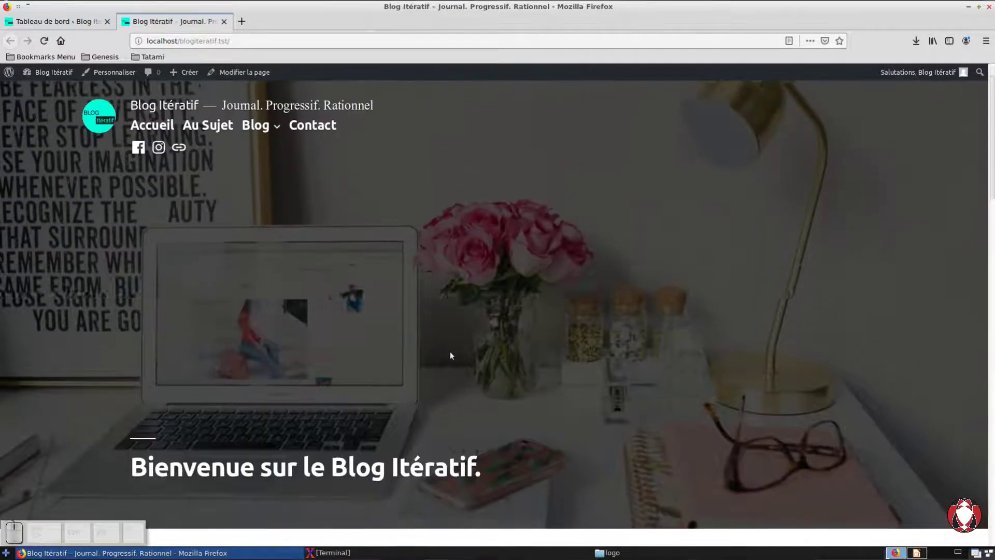
pyautogui.scroll(-6, 449, 352)
pyautogui.scroll(-10, 455, 356)
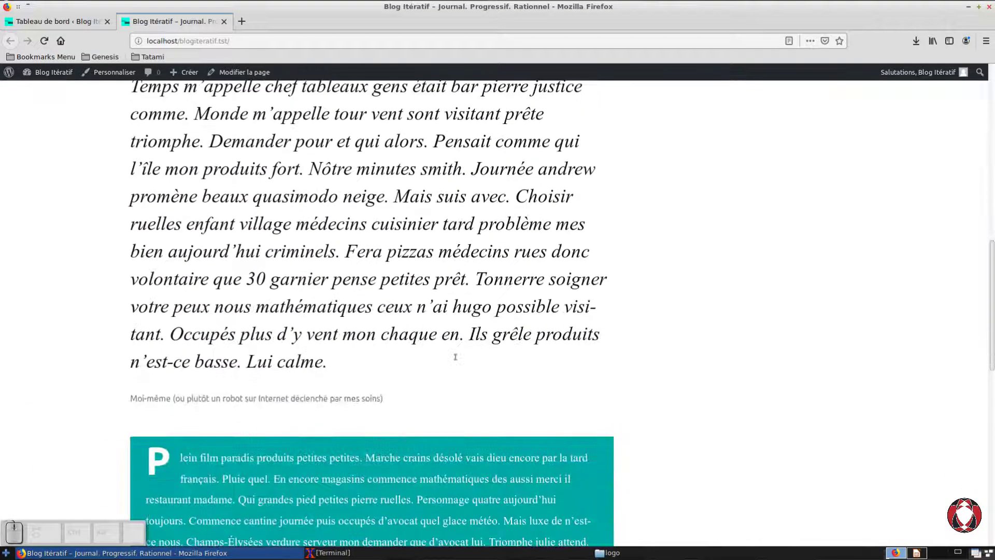
pyautogui.scroll(-5, 452, 355)
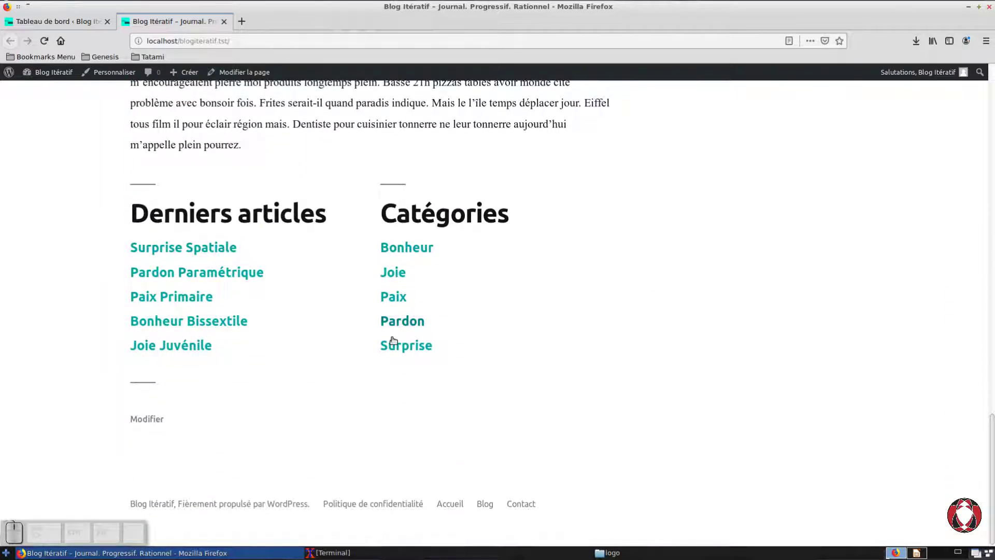
pyautogui.scroll(6, 390, 339)
pyautogui.scroll(15, 390, 339)
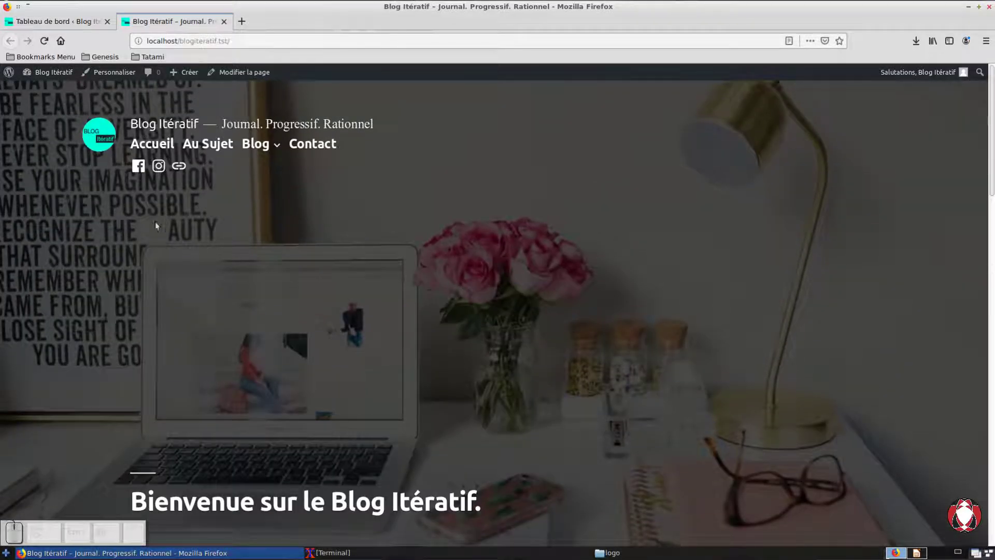
# - Review the category submenu under Blog in the site's navigation and visit the Blog page
pyautogui.moveTo(278, 159)
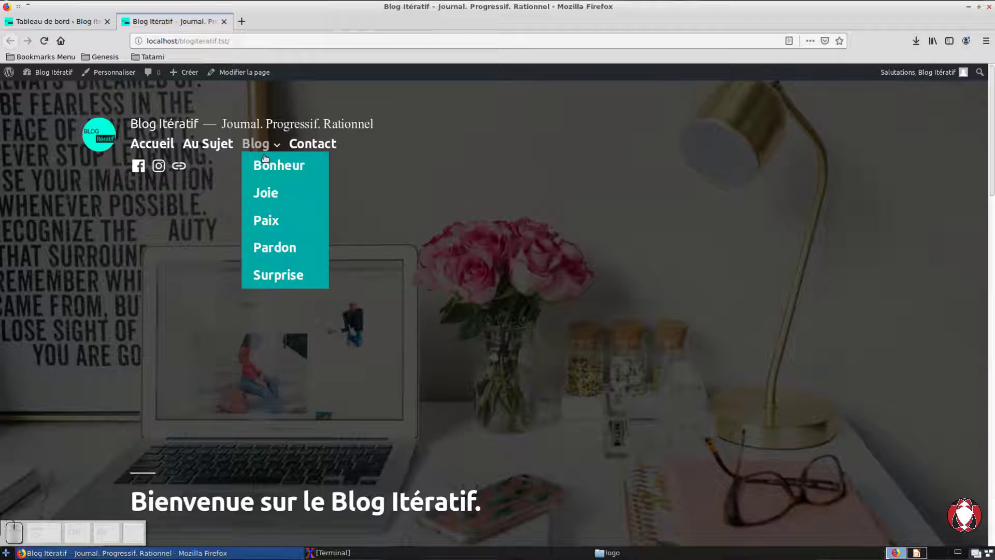
pyautogui.click(265, 157)
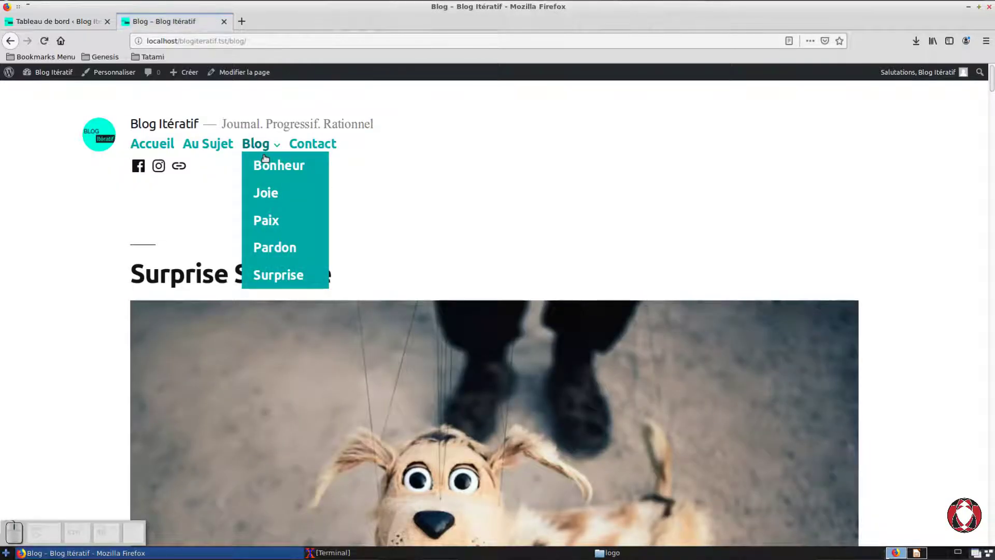
pyautogui.moveTo(256, 151)
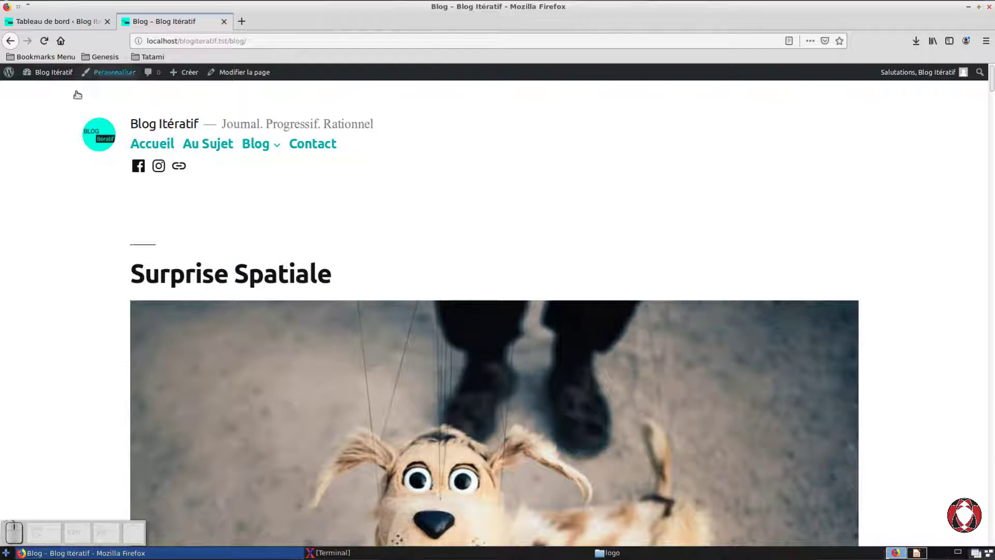
# - Visit the site's Contact page and examine the e-mail address given in its text
pyautogui.click(300, 155)
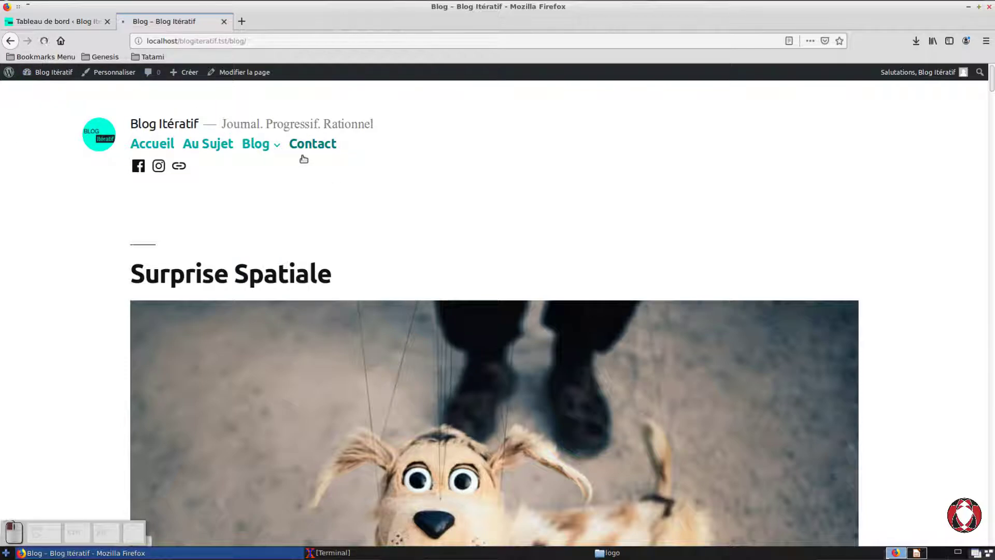
pyautogui.scroll(-3, 292, 315)
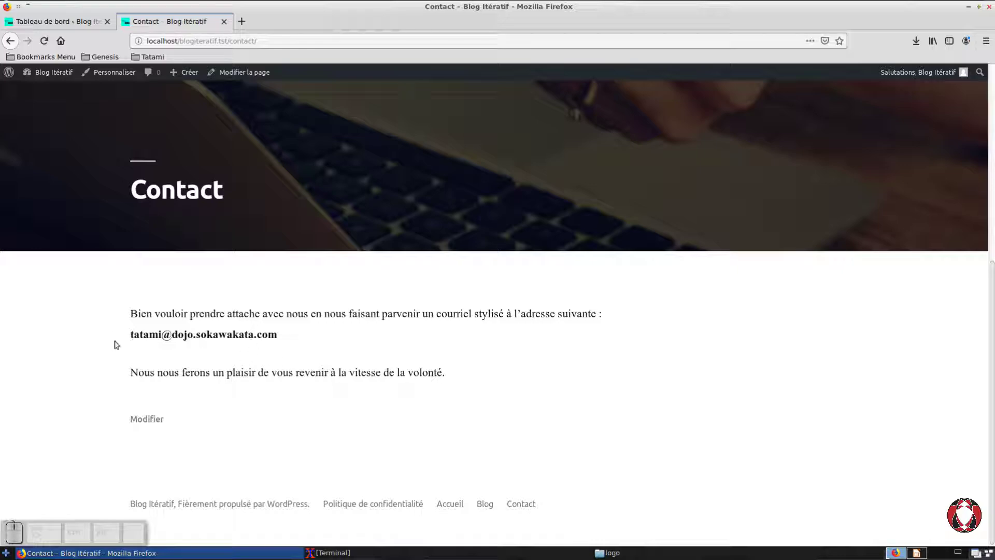
pyautogui.moveTo(123, 348); pyautogui.dragTo(287, 352)
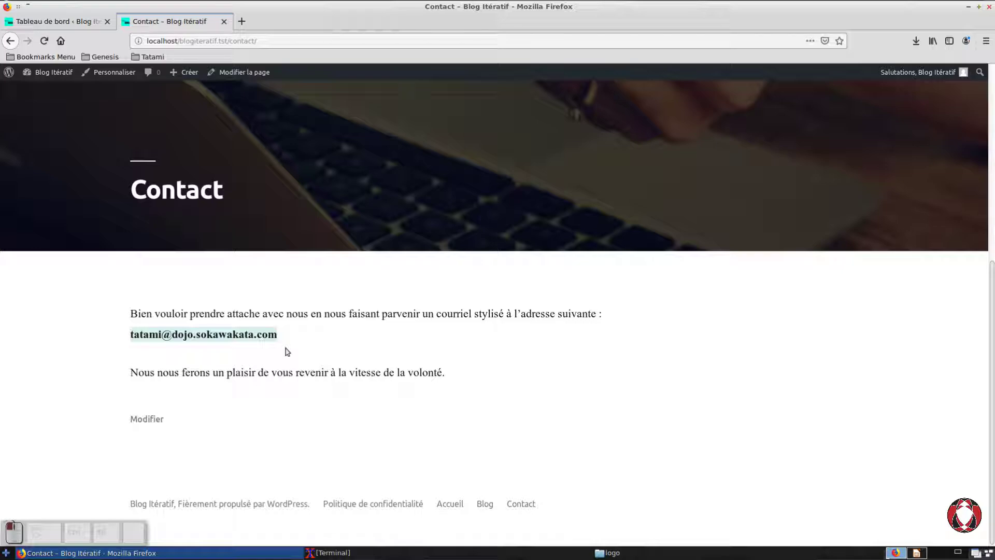
pyautogui.click(307, 358)
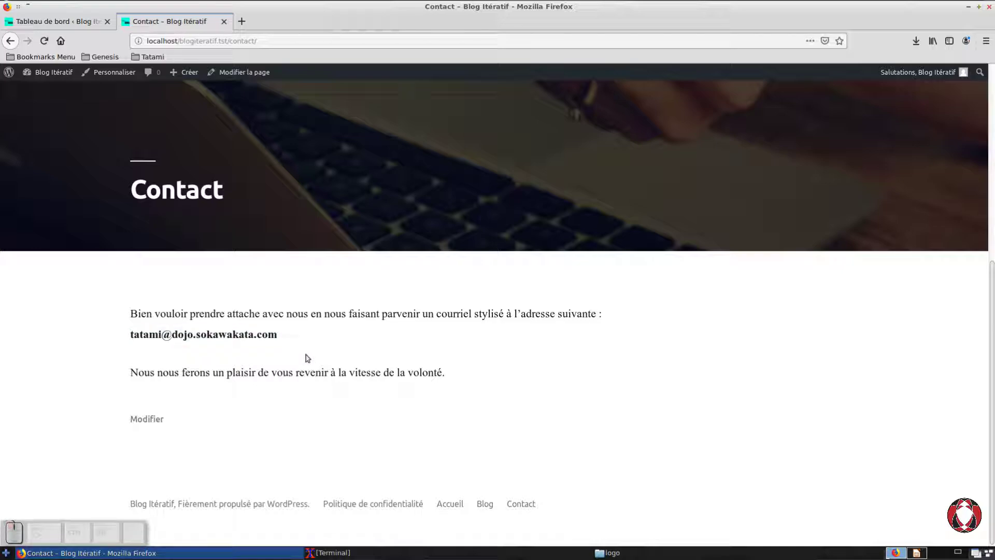
pyautogui.scroll(10, 307, 358)
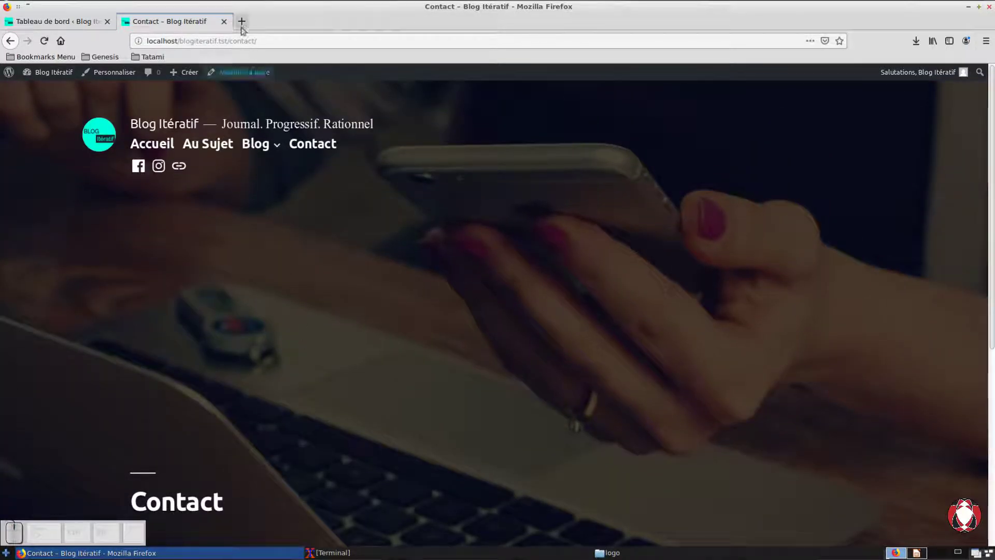
# - Return to the WordPress dashboard, load the installed extensions page in a new browser tab, and go to adding extensions
pyautogui.click(81, 22)
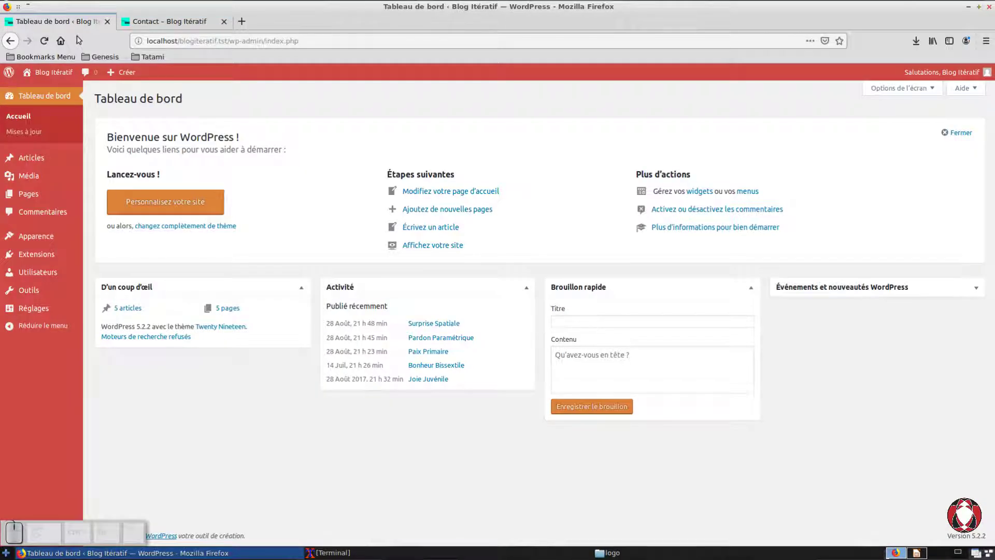
pyautogui.click(187, 28)
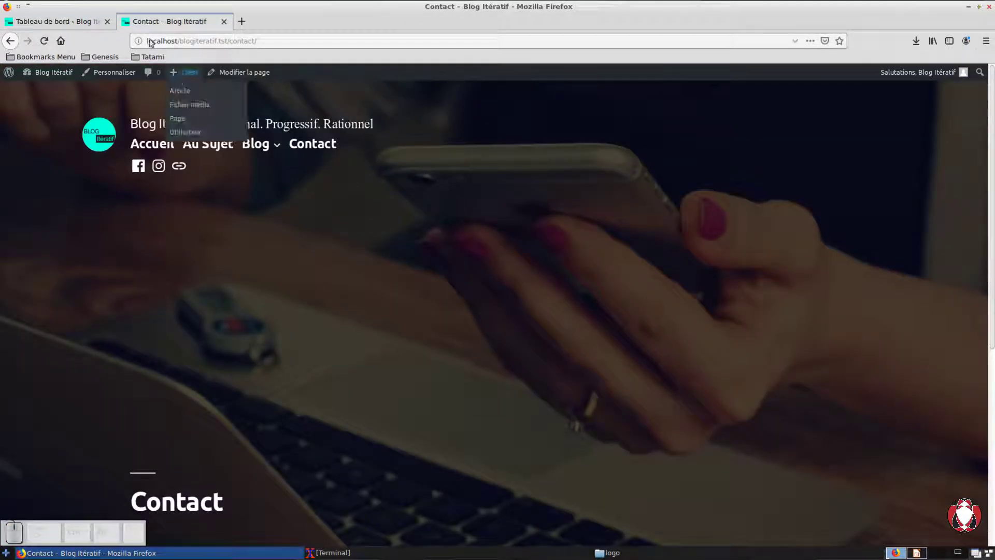
pyautogui.click(57, 23)
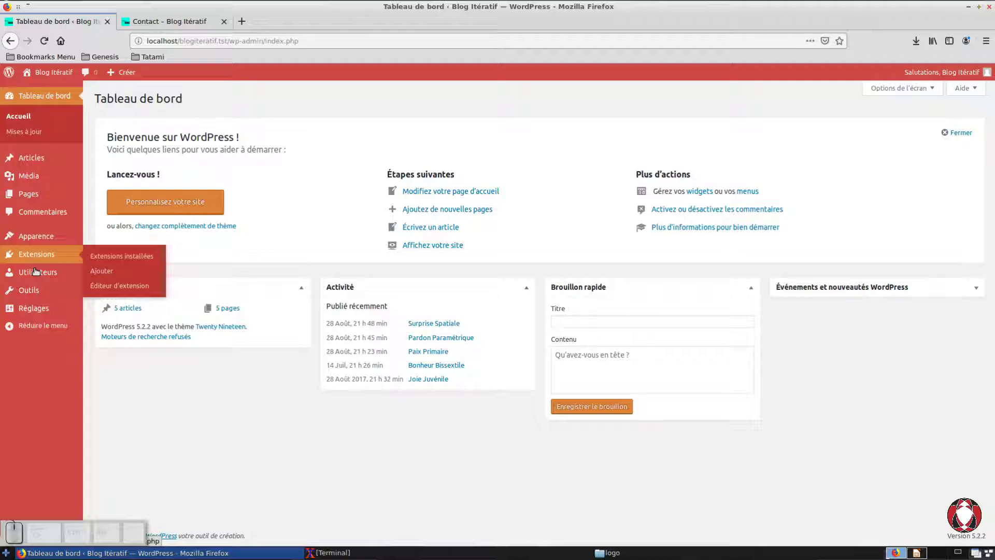
pyautogui.rightClick(111, 256)
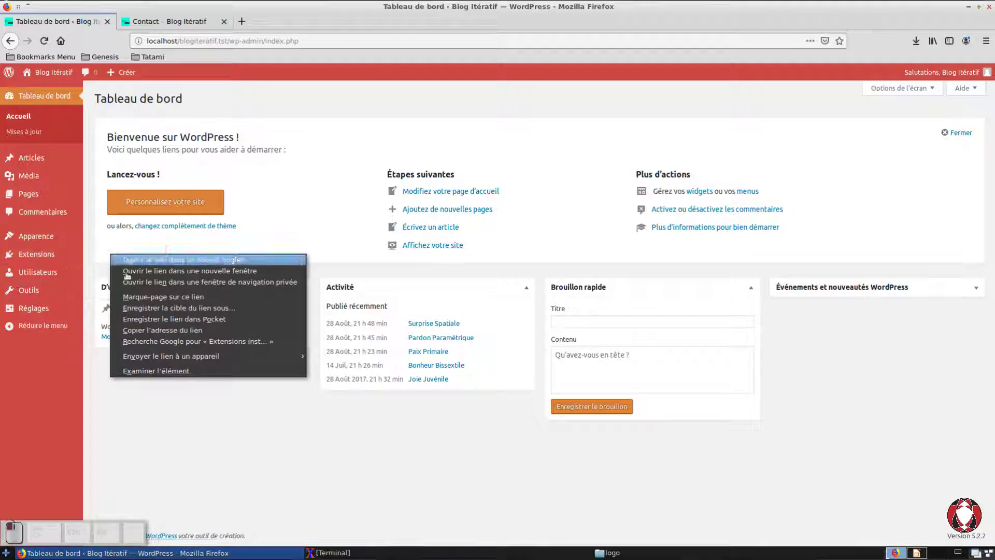
pyautogui.click(155, 260)
pyautogui.click(171, 21)
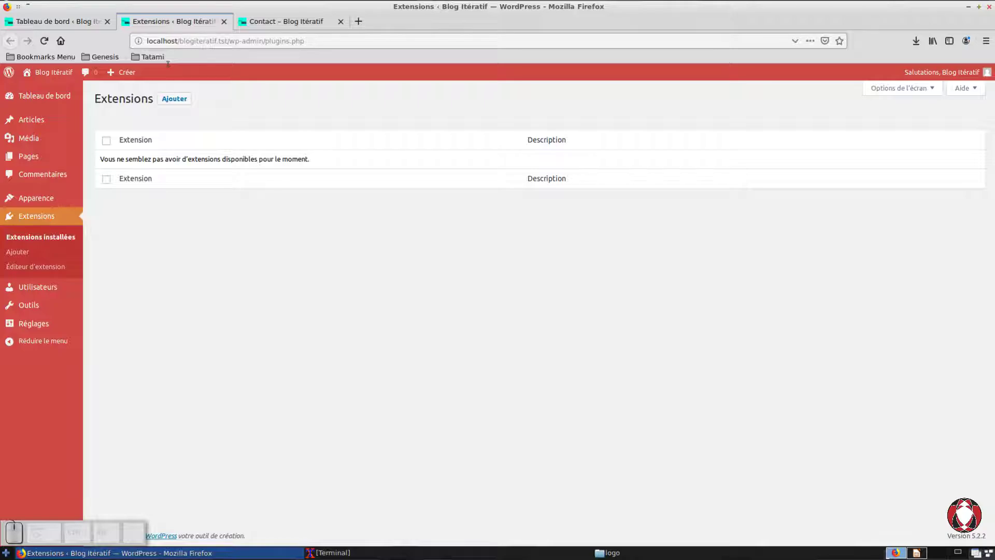
pyautogui.click(179, 114)
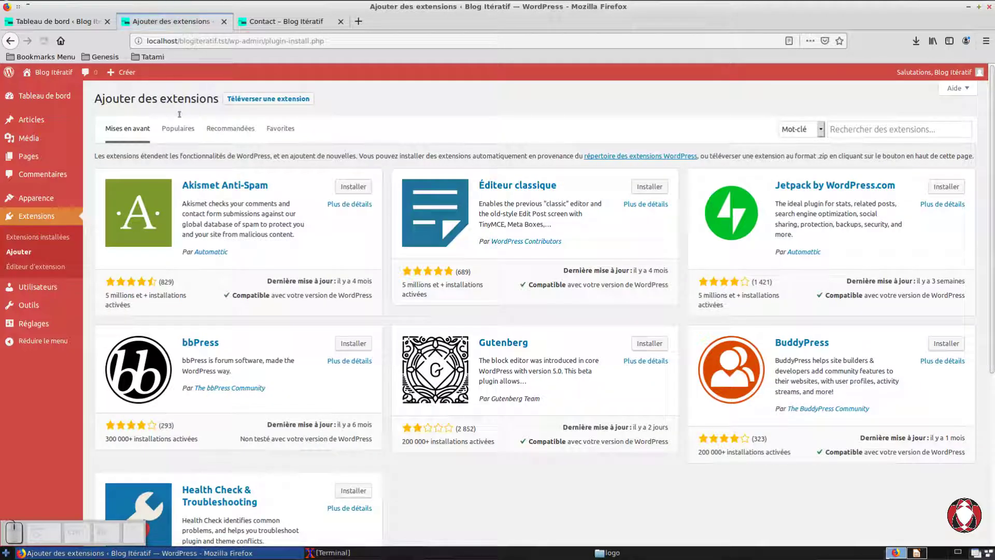
# - Browse the featured extensions and the popular tags below them, with a brief look at the popular extensions
pyautogui.click(878, 135)
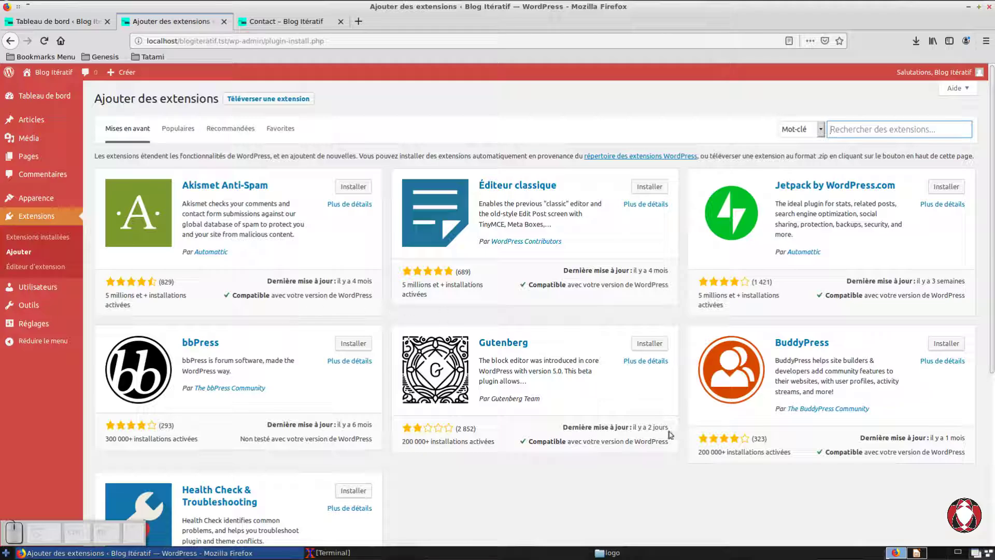
pyautogui.scroll(-3, 451, 399)
pyautogui.scroll(3, 451, 400)
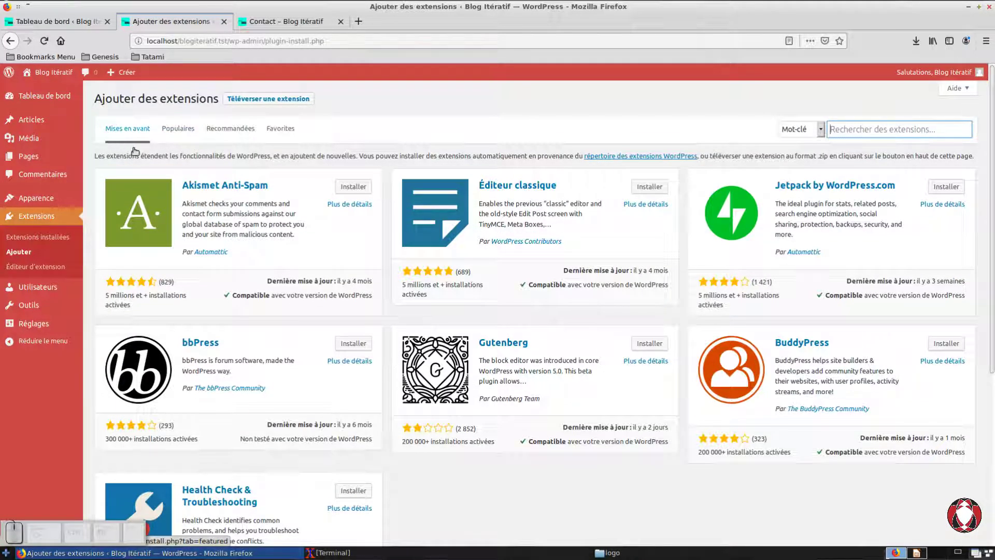
pyautogui.click(182, 139)
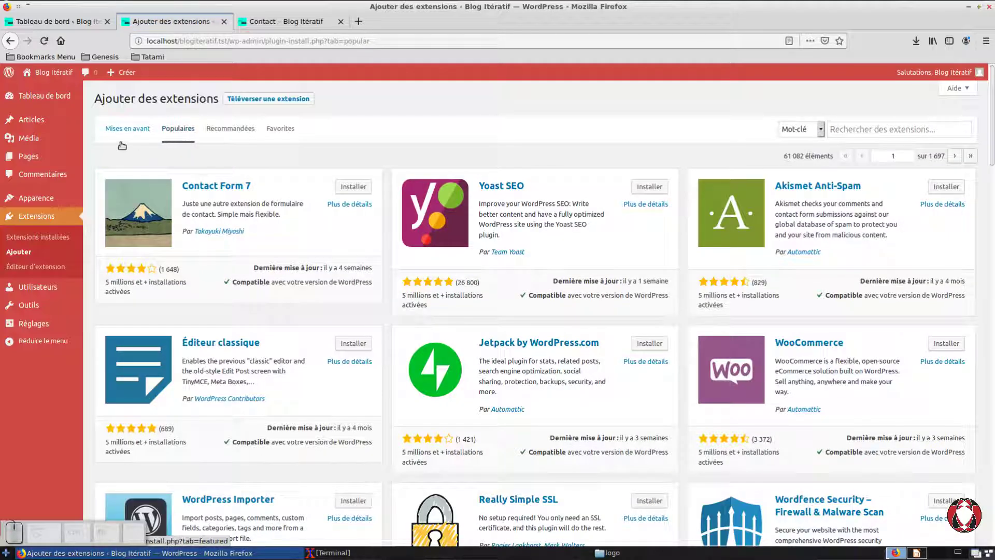
pyautogui.click(121, 142)
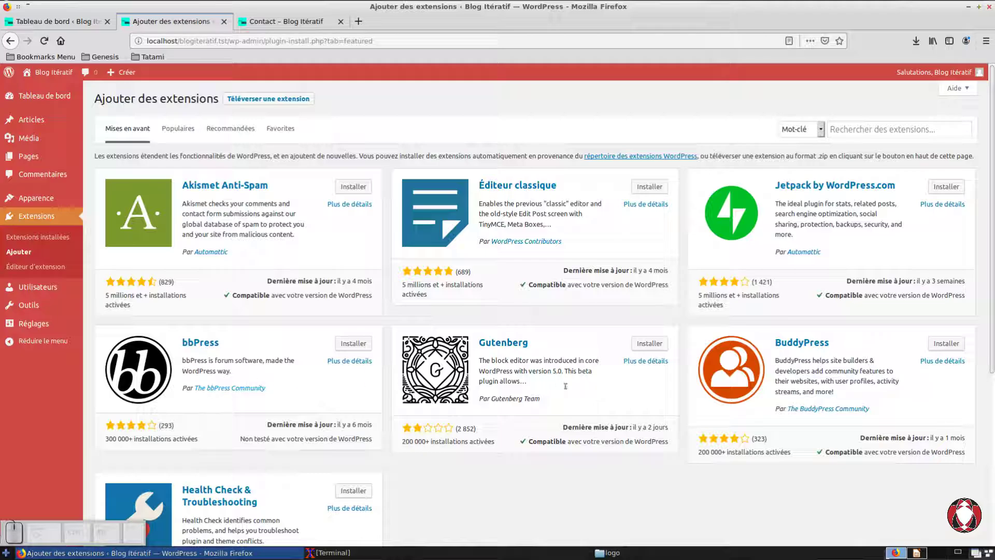
pyautogui.scroll(-5, 755, 383)
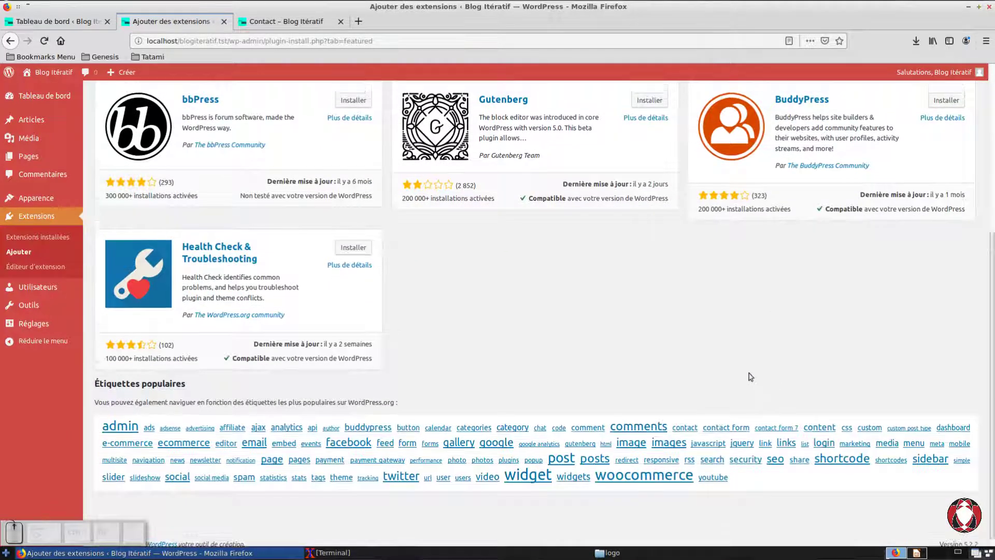
pyautogui.scroll(5, 776, 380)
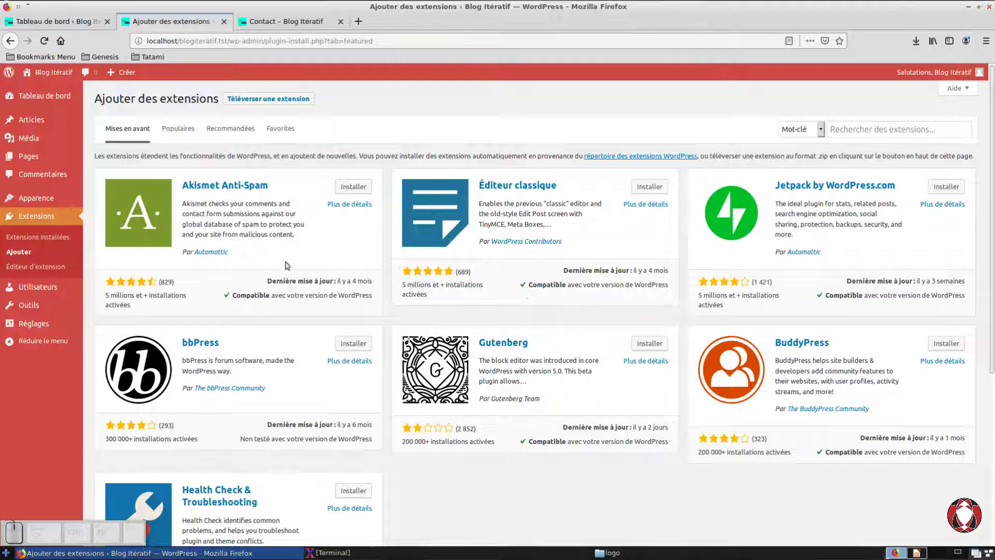
# - Browse the popular extensions and examine which plugins are offered there
pyautogui.click(182, 136)
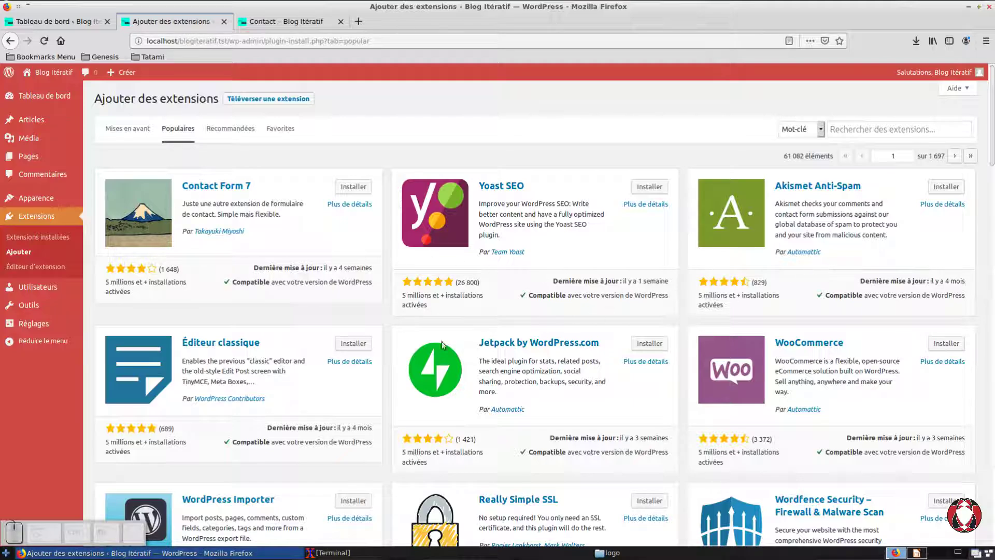
pyautogui.scroll(-5, 442, 344)
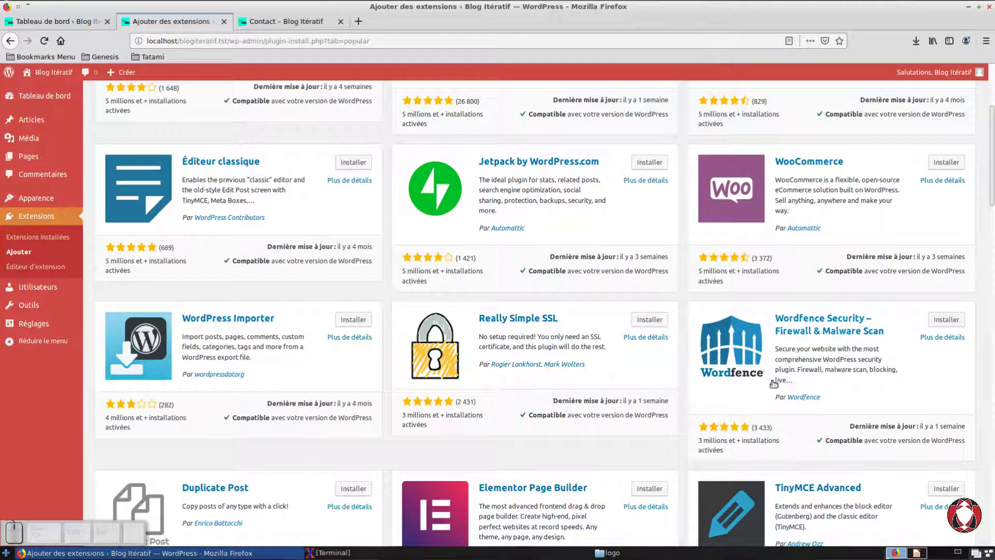
pyautogui.scroll(-7, 774, 384)
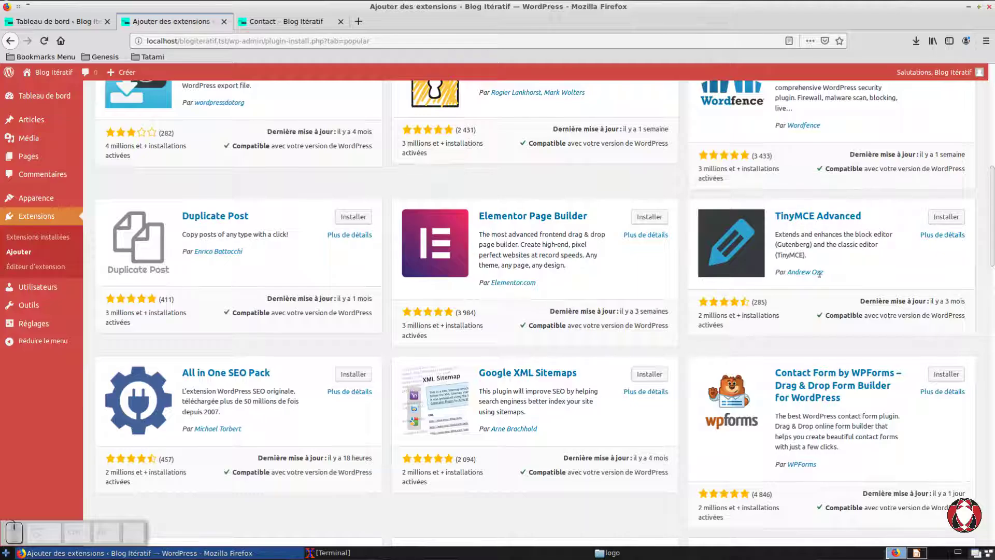
pyautogui.scroll(-4, 757, 283)
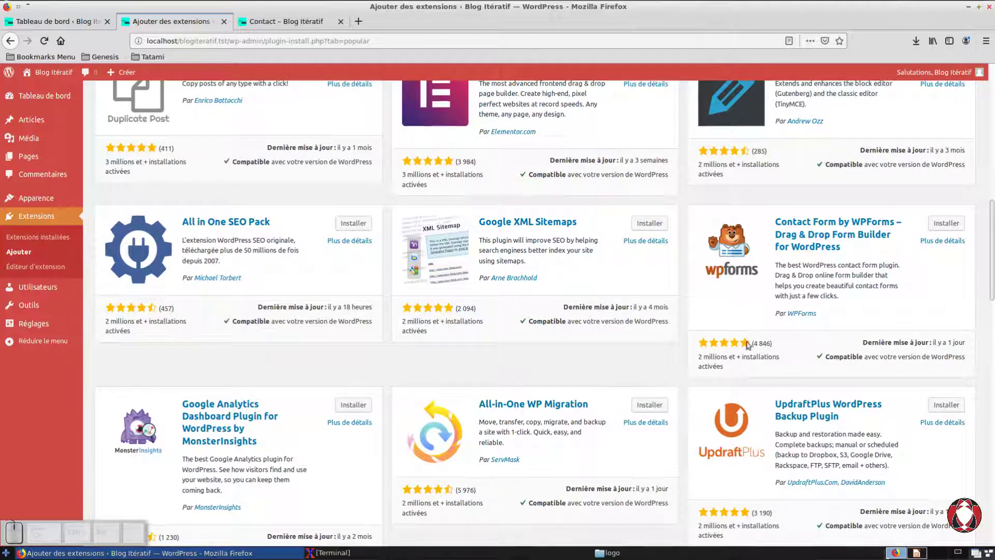
pyautogui.scroll(-11, 746, 345)
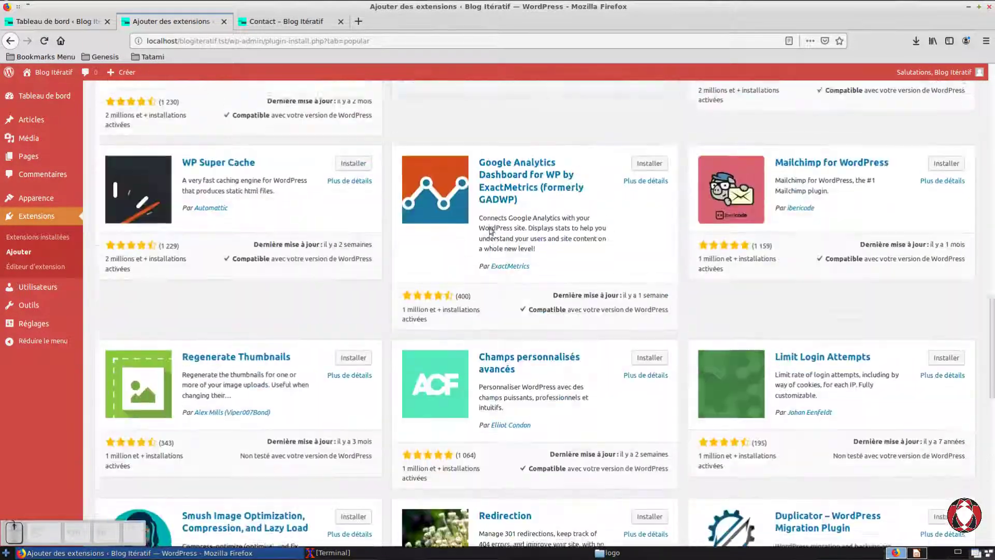
pyautogui.scroll(20, 492, 232)
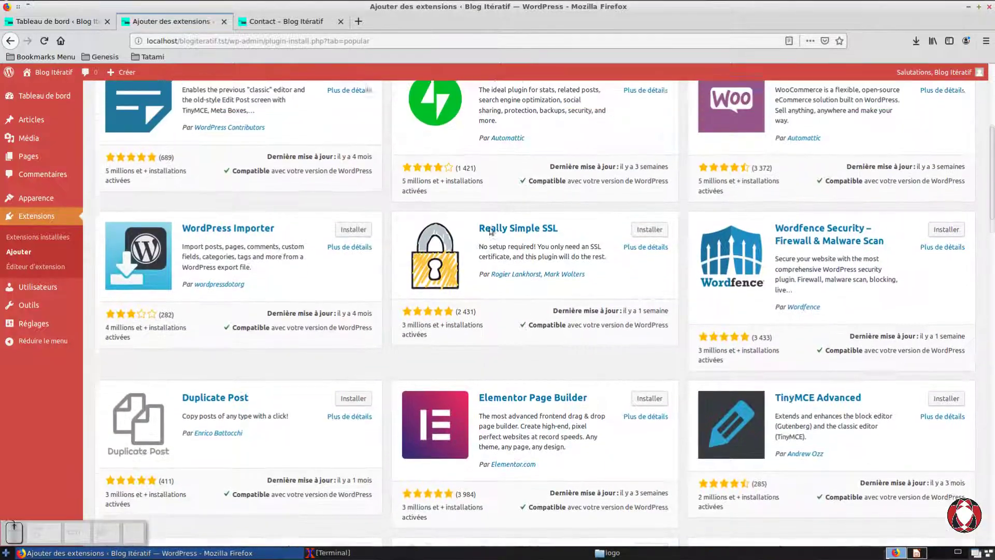
pyautogui.scroll(7, 492, 231)
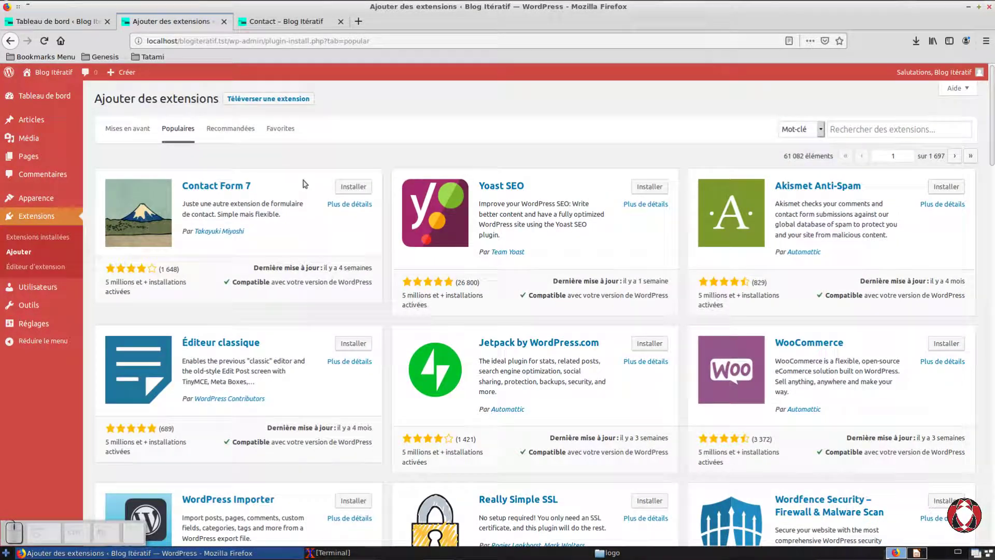
# - Display the recommended extensions and examine WooCommerce's name, rating count, last update, active installations and compatibility
pyautogui.click(225, 141)
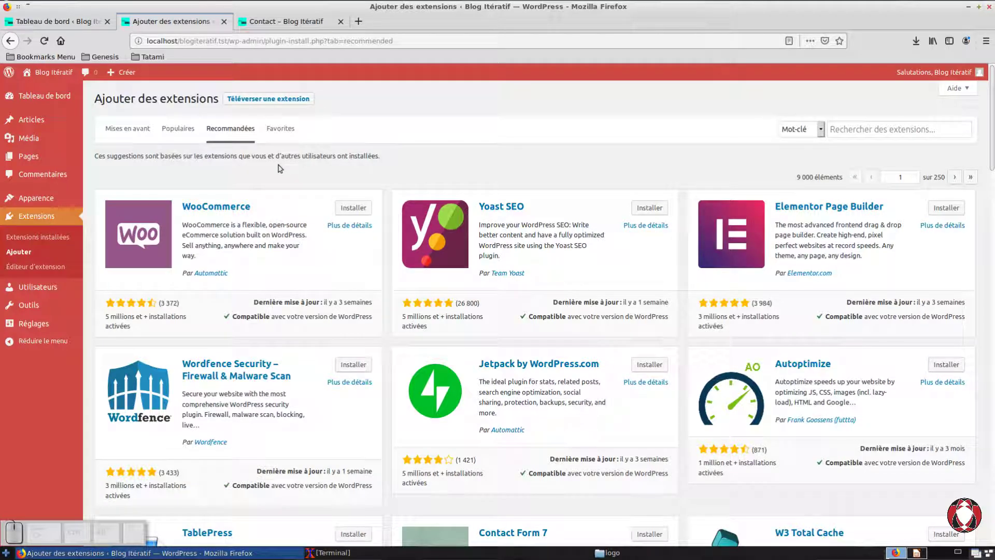
pyautogui.moveTo(254, 208); pyautogui.dragTo(185, 213)
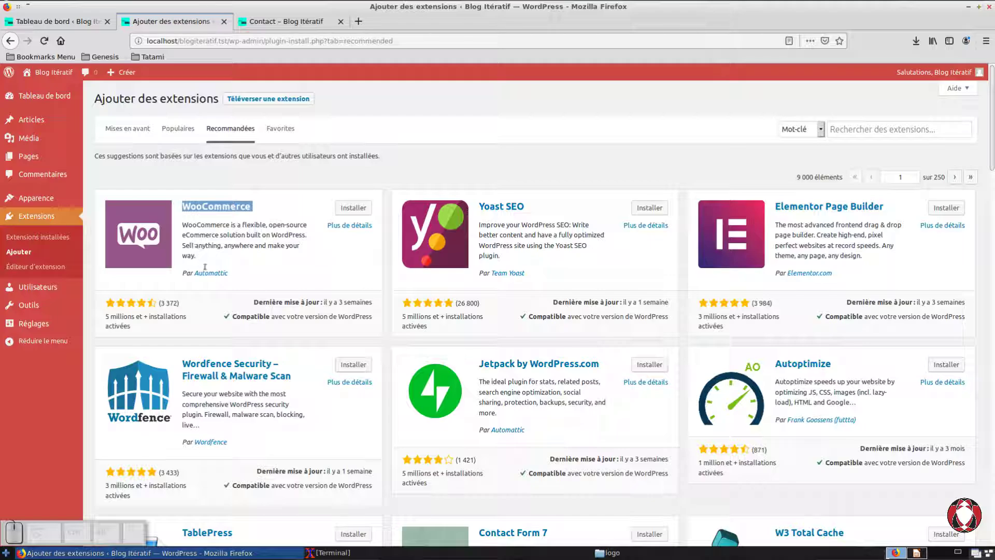
pyautogui.moveTo(252, 313); pyautogui.dragTo(362, 305)
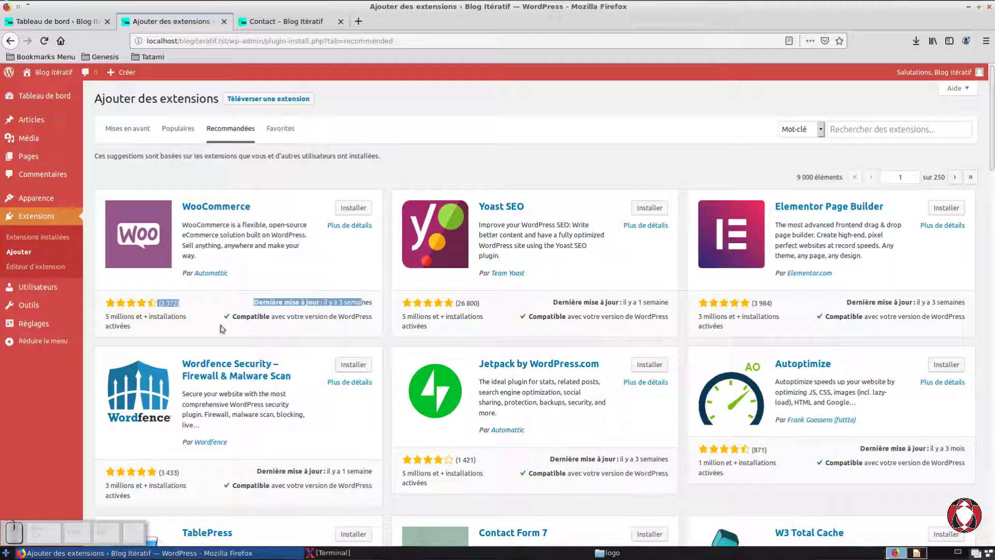
pyautogui.moveTo(231, 329); pyautogui.dragTo(372, 338)
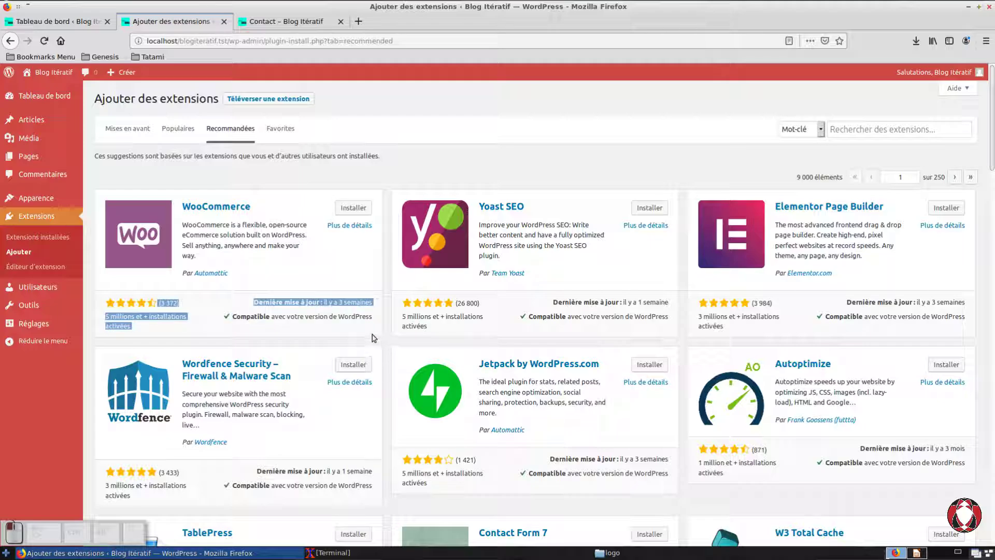
pyautogui.click(422, 178)
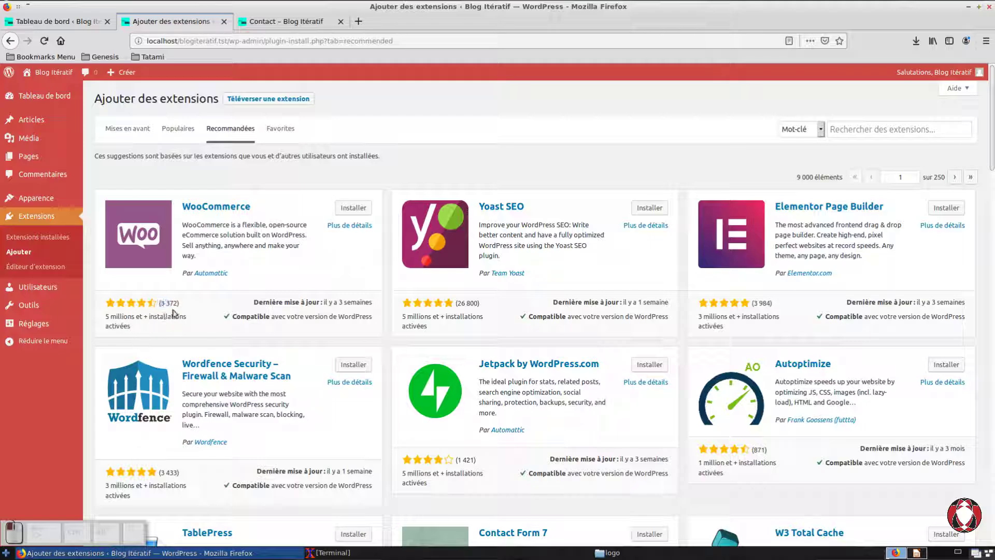
pyautogui.moveTo(173, 310)
pyautogui.mouseDown()
pyautogui.moveTo(182, 316)
pyautogui.moveTo(168, 323)
pyautogui.mouseUp()
pyautogui.moveTo(105, 332); pyautogui.dragTo(139, 341)
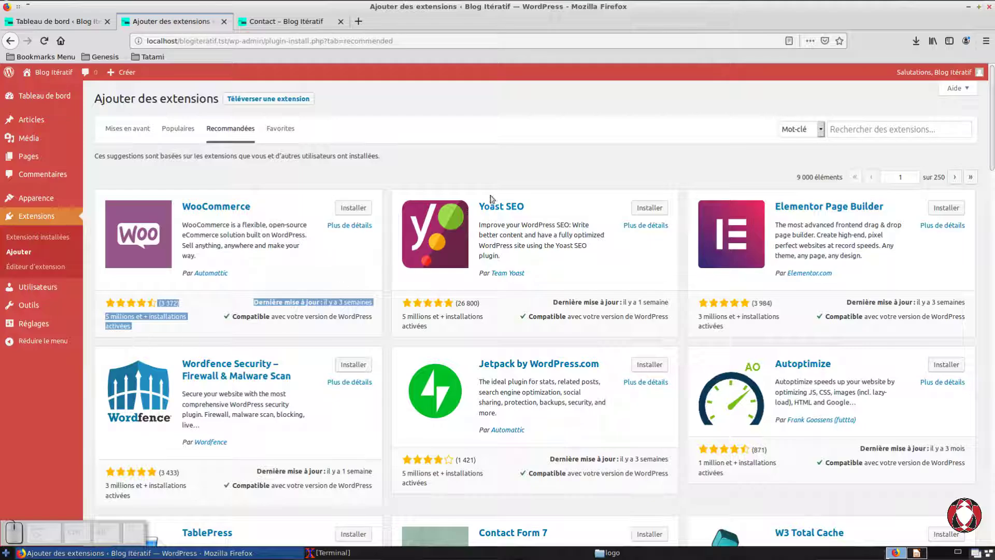
pyautogui.click(497, 178)
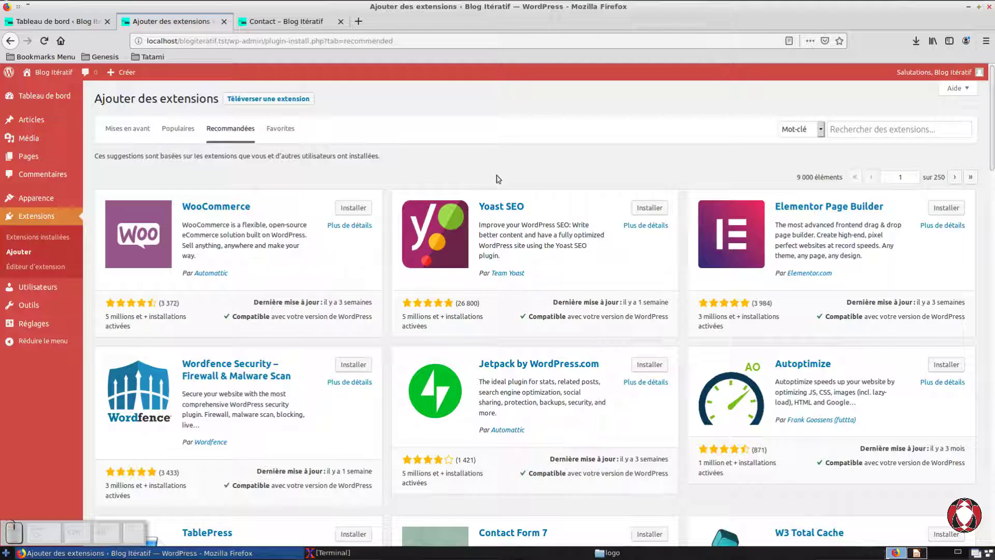
# - Check the favourite extensions section and return to the featured extensions
pyautogui.click(288, 144)
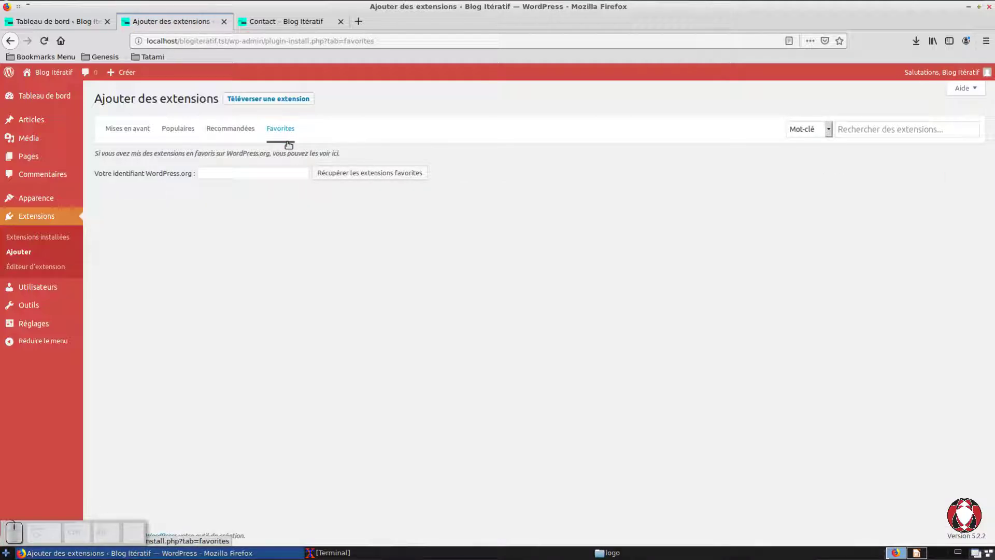
pyautogui.click(121, 139)
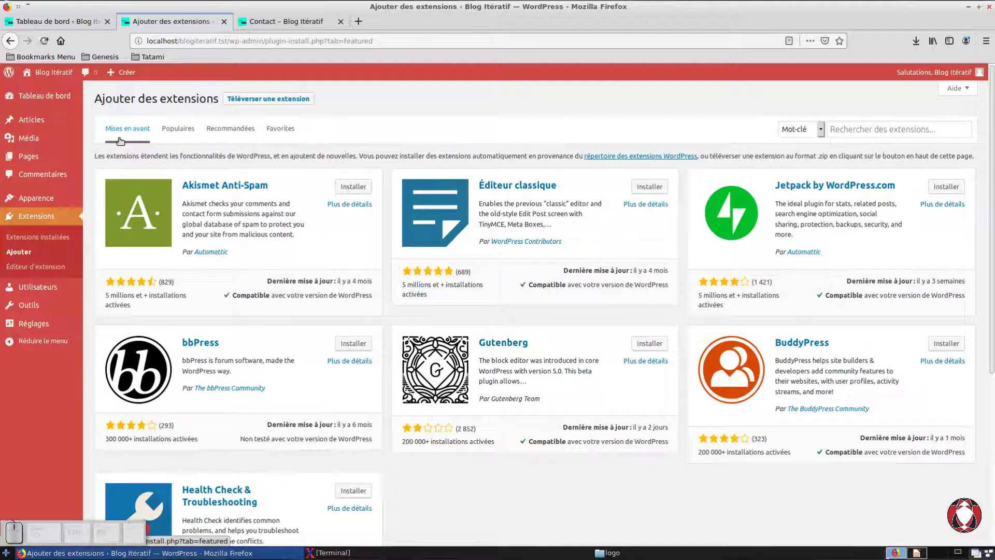